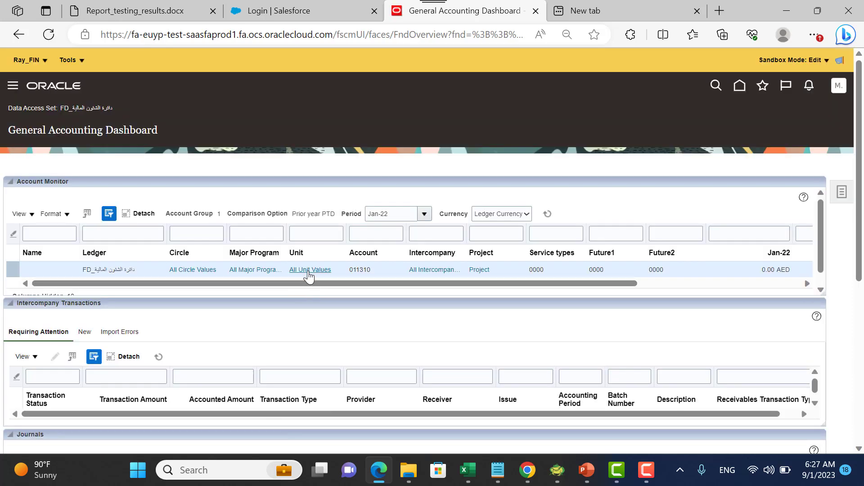
- Look over the Account Monitor, Intercompany Transactions, Journals and Close Status sections of the General Accounting Dashboard
{"action": "left_click", "coordinate": [318, 259]}
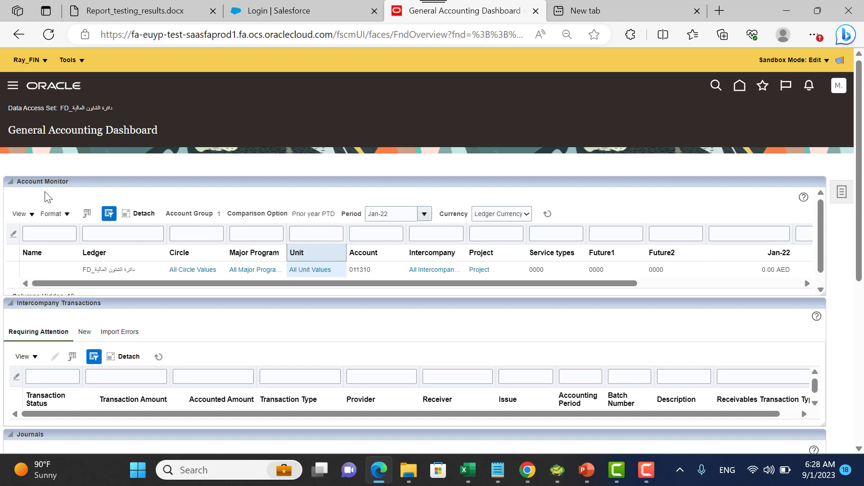
{"action": "scroll", "coordinate": [45, 197], "scroll_direction": "down", "scroll_amount": 3}
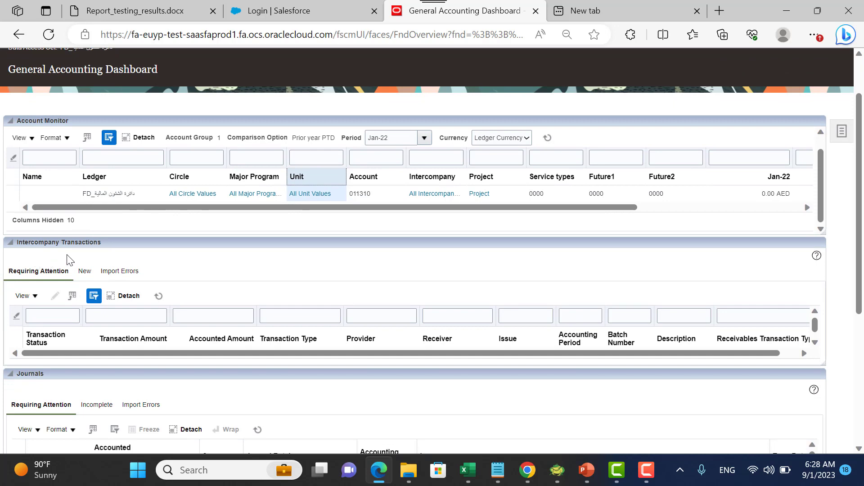
{"action": "scroll", "coordinate": [68, 263], "scroll_direction": "down", "scroll_amount": 2}
{"action": "scroll", "coordinate": [91, 262], "scroll_direction": "down", "scroll_amount": 1}
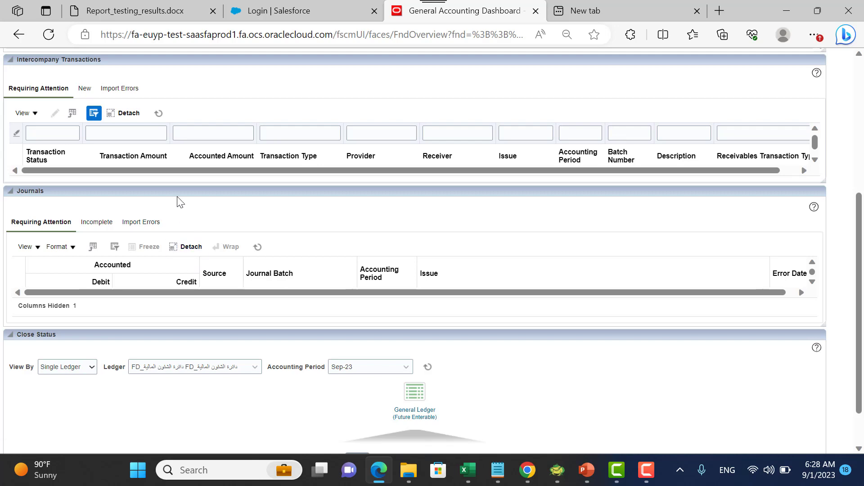
{"action": "scroll", "coordinate": [178, 202], "scroll_direction": "up", "scroll_amount": 3}
{"action": "scroll", "coordinate": [178, 201], "scroll_direction": "up", "scroll_amount": 3}
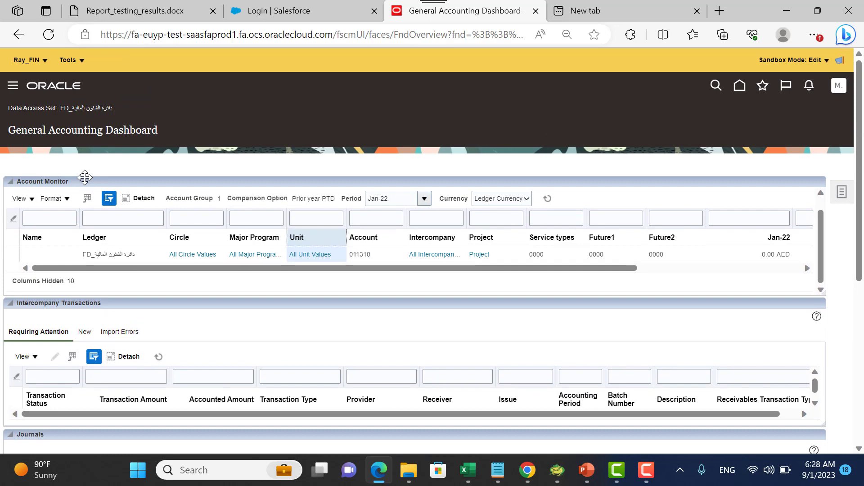
{"action": "scroll", "coordinate": [99, 193], "scroll_direction": "down", "scroll_amount": 1}
{"action": "scroll", "coordinate": [99, 194], "scroll_direction": "up", "scroll_amount": 1}
- Start a new account group from the Account Monitor, named "test" with the description "test 011110"
{"action": "left_click", "coordinate": [29, 202]}
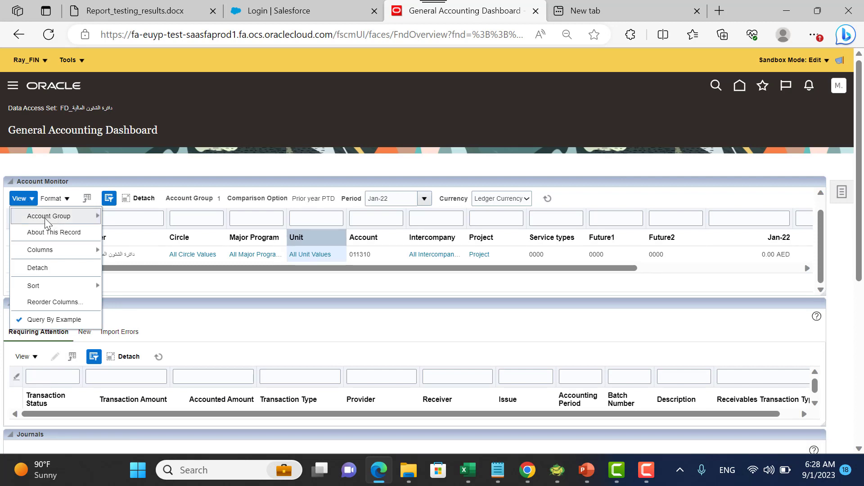
{"action": "mouse_move", "coordinate": [48, 221]}
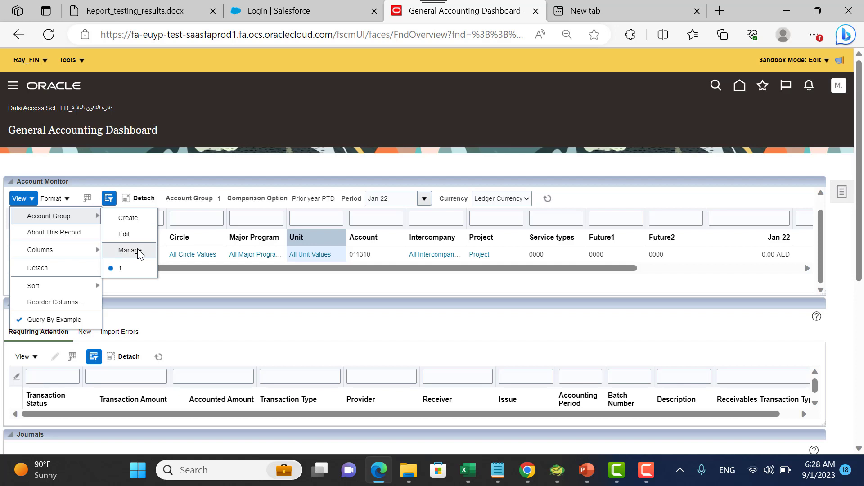
{"action": "left_click", "coordinate": [128, 219]}
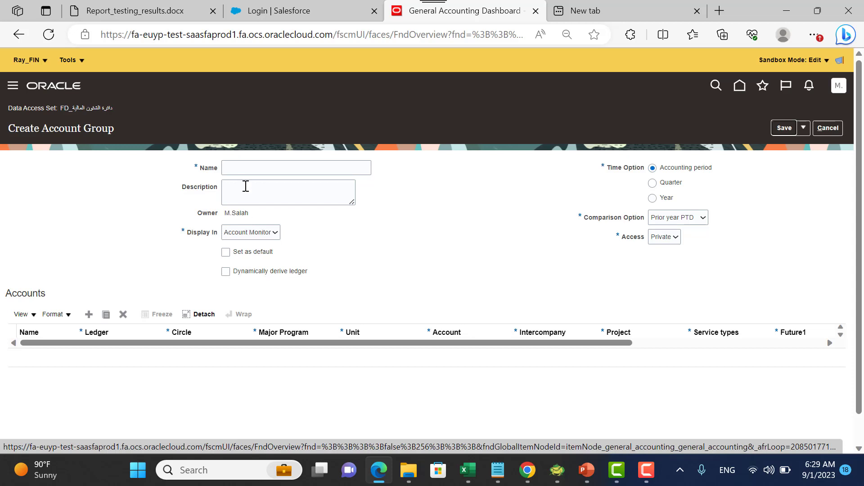
{"action": "left_click", "coordinate": [243, 169]}
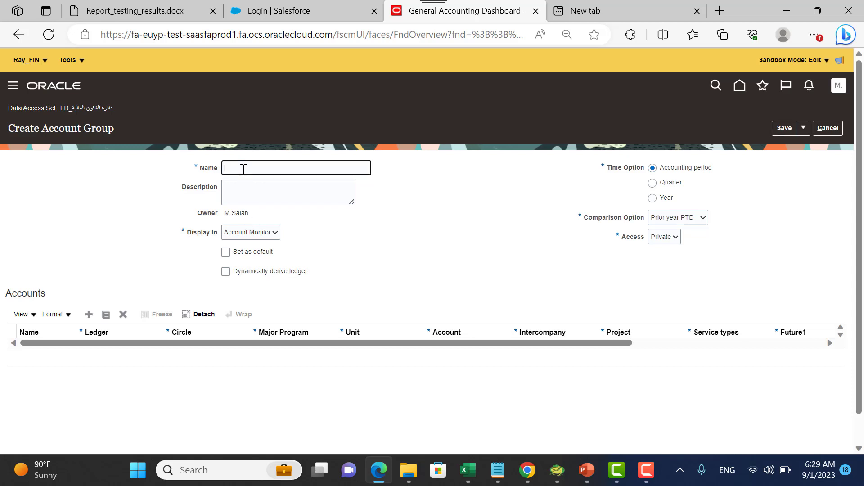
{"action": "type", "text": "test"}
{"action": "key", "text": "Tab"}
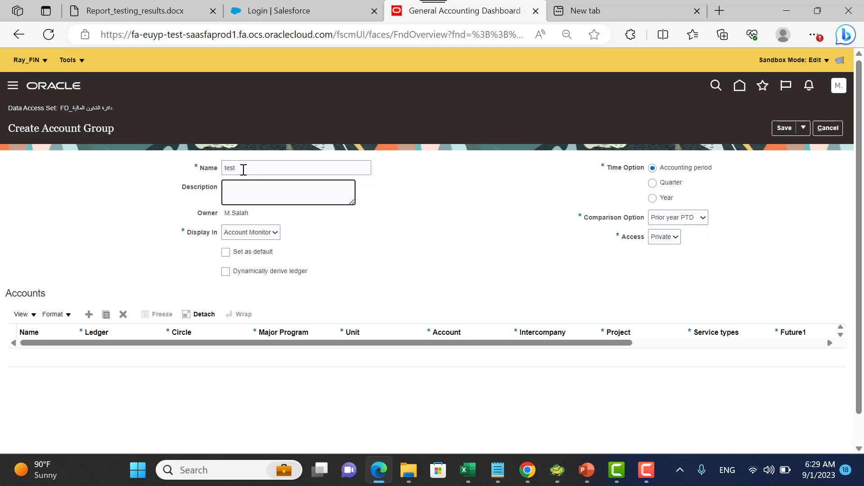
{"action": "type", "text": "test 01111 010110"}
- Review the available choices for the account group's Display In, Comparison Option and Access settings
{"action": "left_click", "coordinate": [236, 239]}
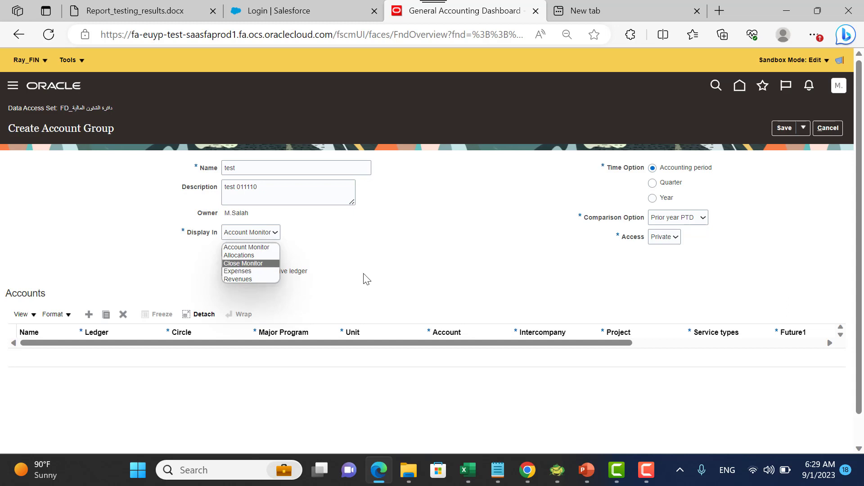
{"action": "left_click", "coordinate": [381, 274]}
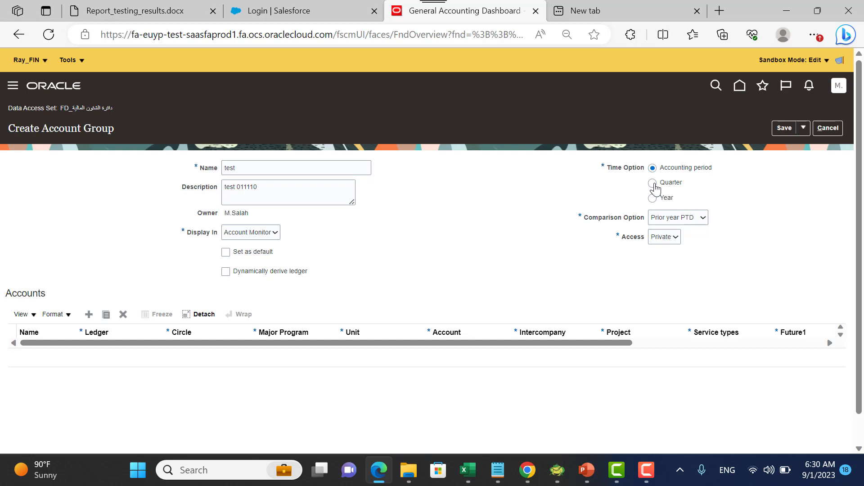
{"action": "left_click", "coordinate": [674, 222]}
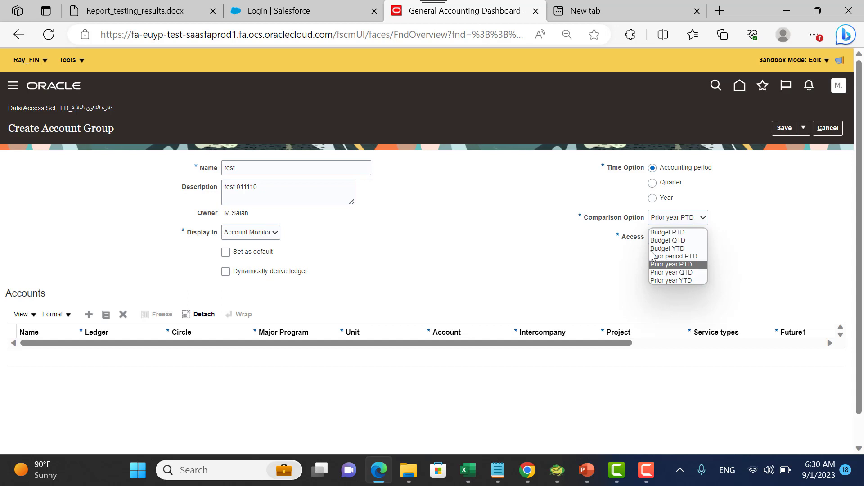
{"action": "left_click", "coordinate": [455, 316]}
{"action": "left_click", "coordinate": [660, 240]}
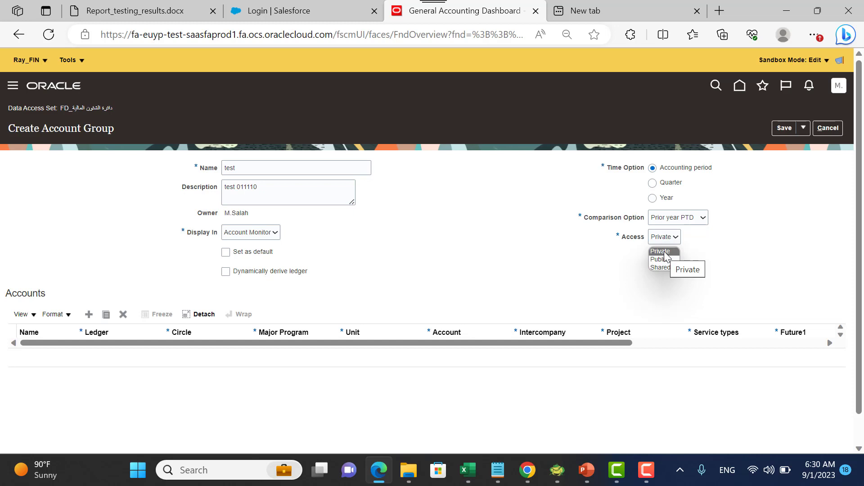
{"action": "left_click", "coordinate": [347, 289]}
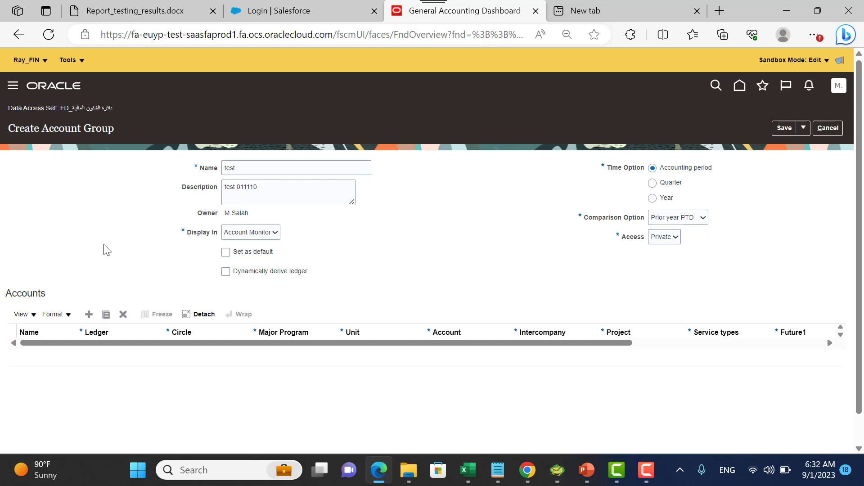
- Add an account row for ledger FD_دائرة الشئون المالية with all Circle, Major Program and Unit values
{"action": "left_click", "coordinate": [89, 314]}
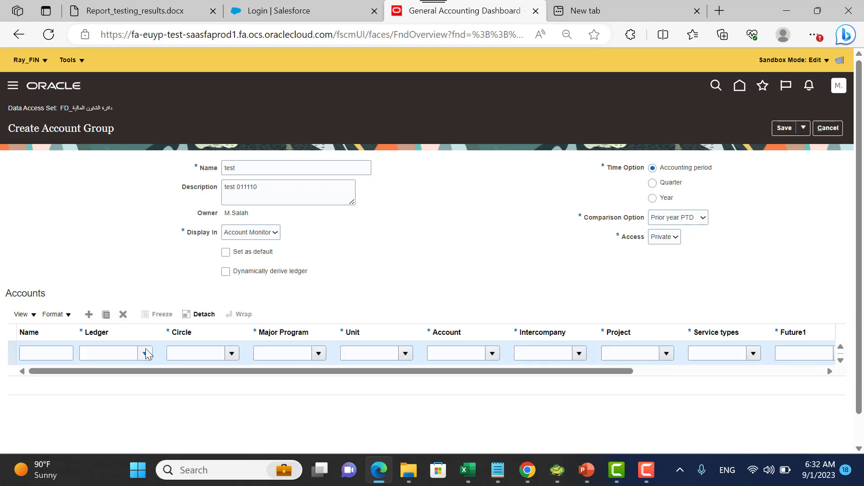
{"action": "left_click", "coordinate": [145, 349]}
{"action": "left_click", "coordinate": [142, 374]}
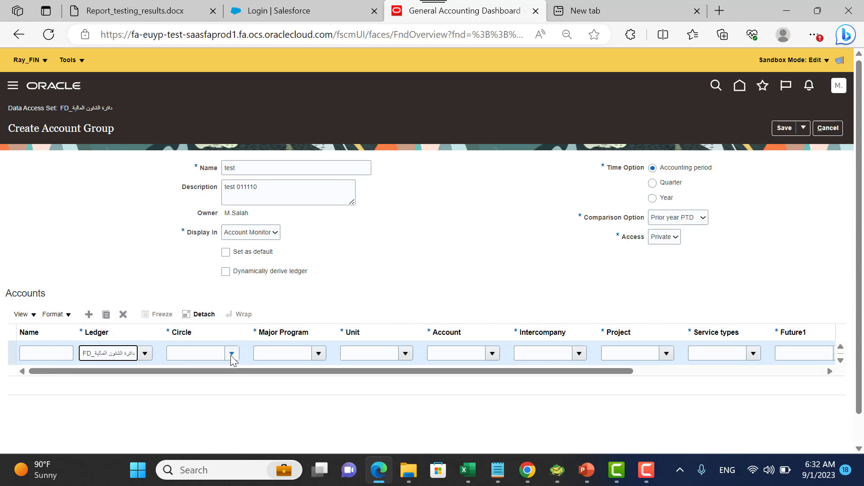
{"action": "left_click", "coordinate": [231, 353]}
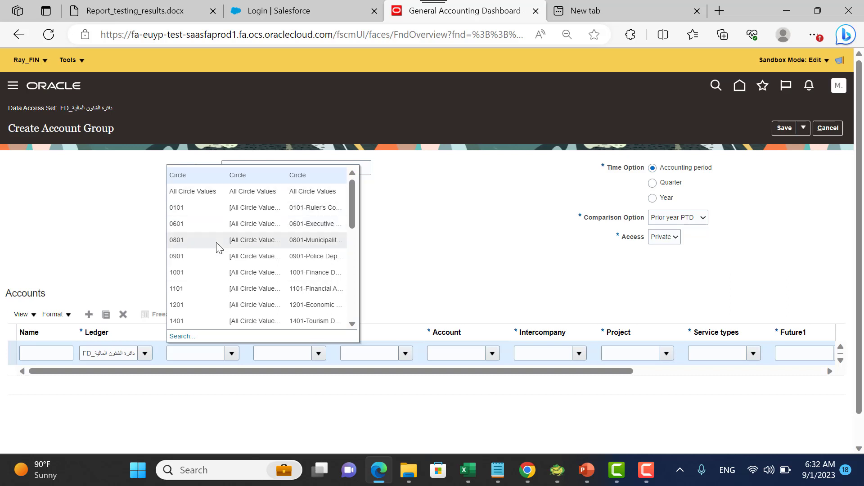
{"action": "left_click", "coordinate": [202, 192]}
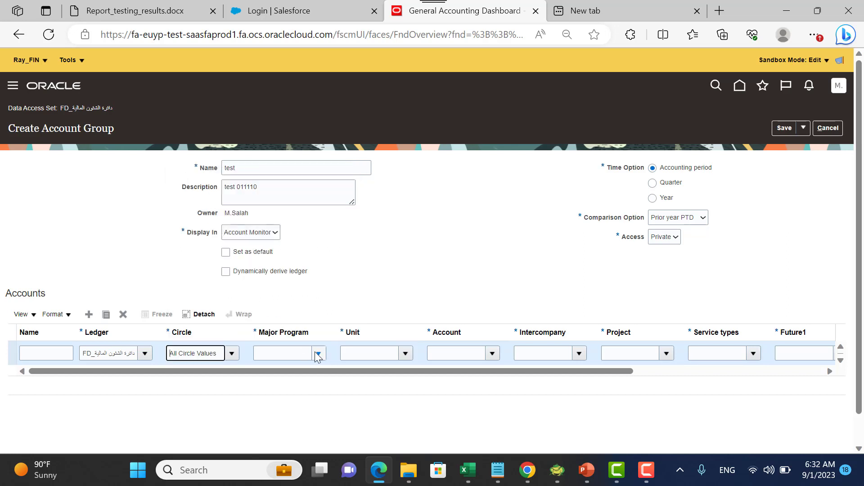
{"action": "left_click", "coordinate": [292, 196]}
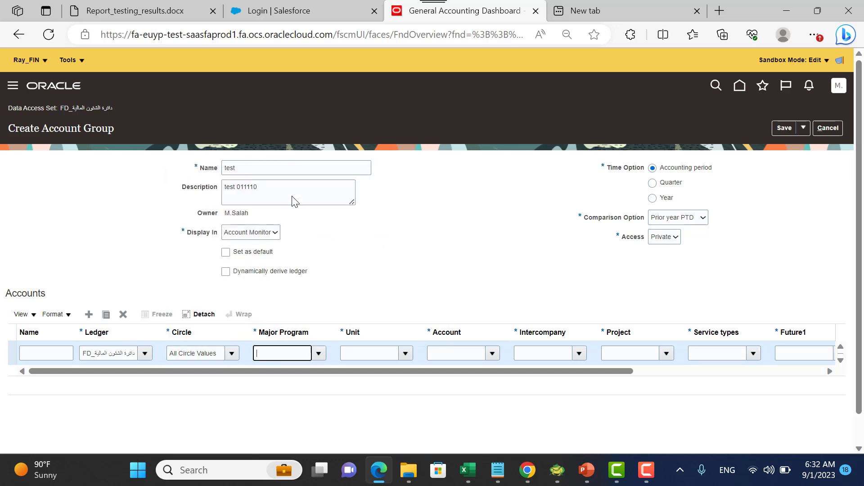
{"action": "left_click", "coordinate": [402, 353]}
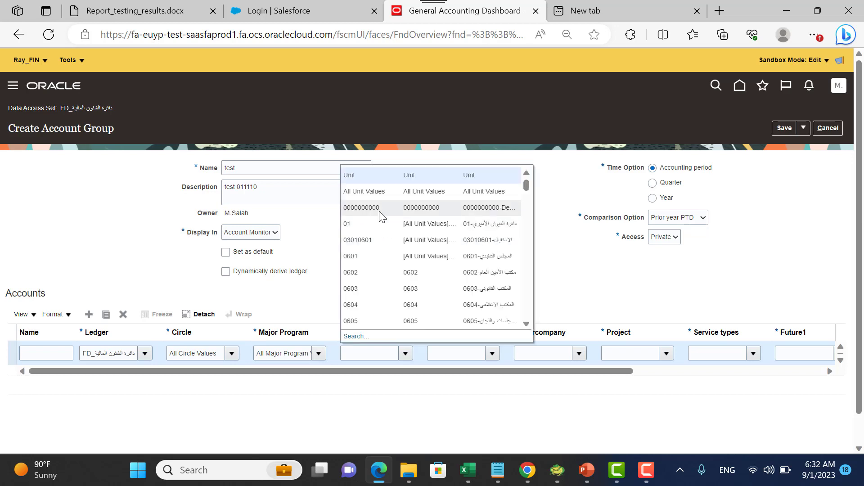
{"action": "left_click", "coordinate": [369, 193]}
- Set the row's Account to 011110 and use all values for Intercompany, Project and Service types
{"action": "left_click", "coordinate": [493, 353]}
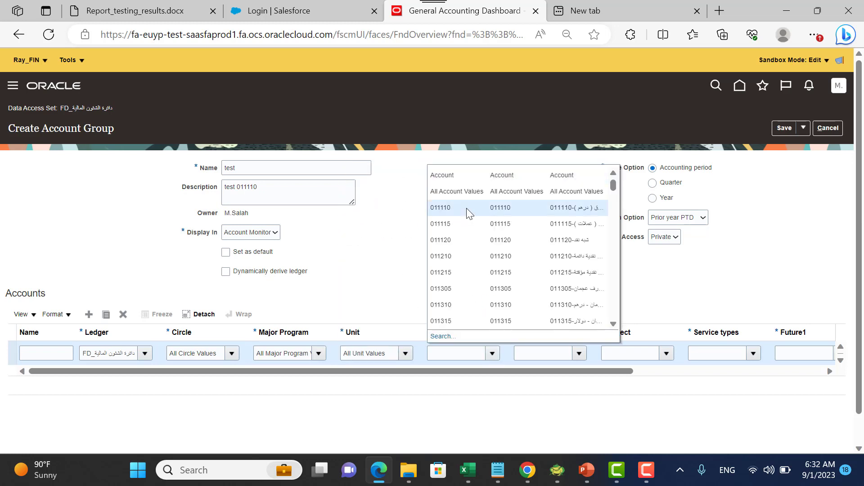
{"action": "left_click", "coordinate": [468, 208]}
{"action": "left_click", "coordinate": [579, 353]}
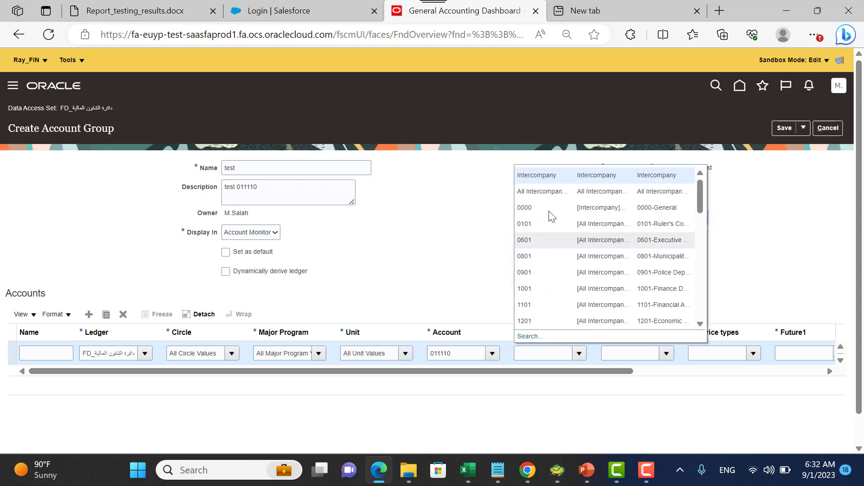
{"action": "left_click", "coordinate": [666, 354]}
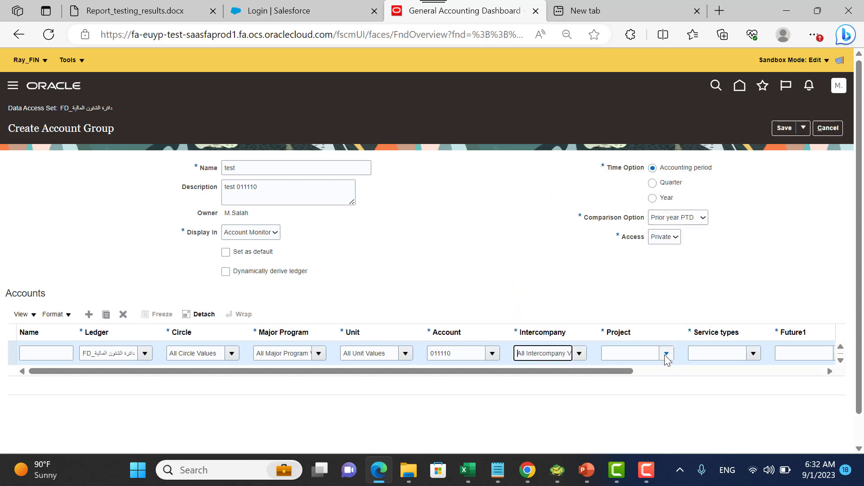
{"action": "left_click", "coordinate": [628, 224]}
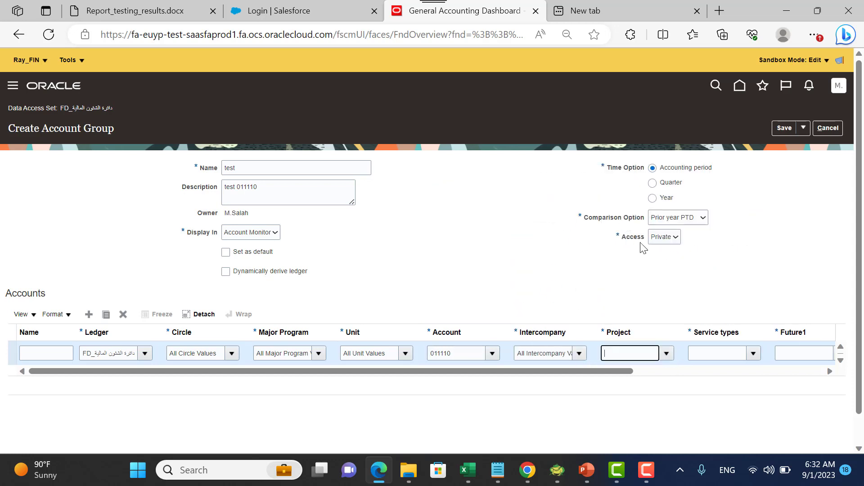
{"action": "left_click", "coordinate": [752, 353]}
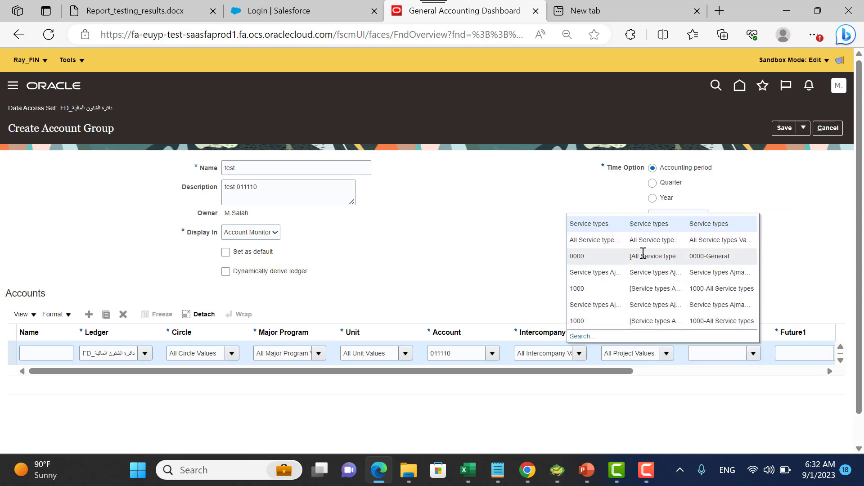
{"action": "left_click", "coordinate": [634, 241]}
- Set both Future1 and Future2 to 0000 in the account row
{"action": "left_click_drag", "start_coordinate": [621, 371], "coordinate": [764, 371]}
{"action": "left_click", "coordinate": [645, 353]}
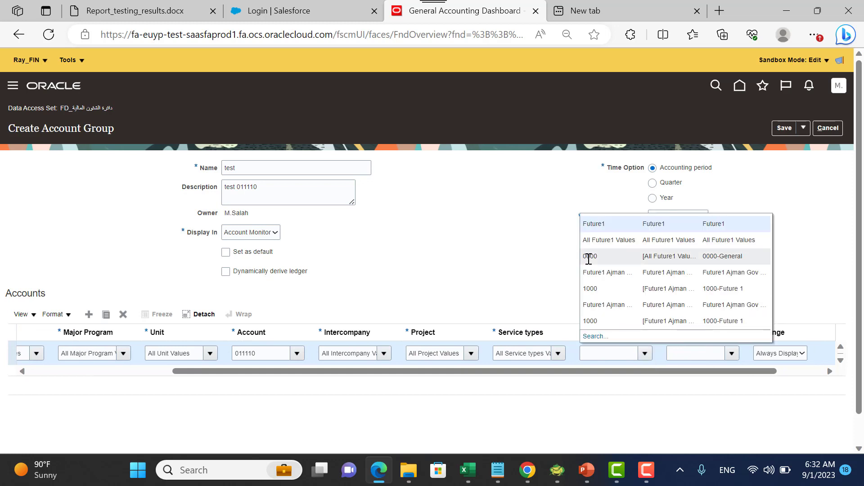
{"action": "left_click", "coordinate": [608, 268]}
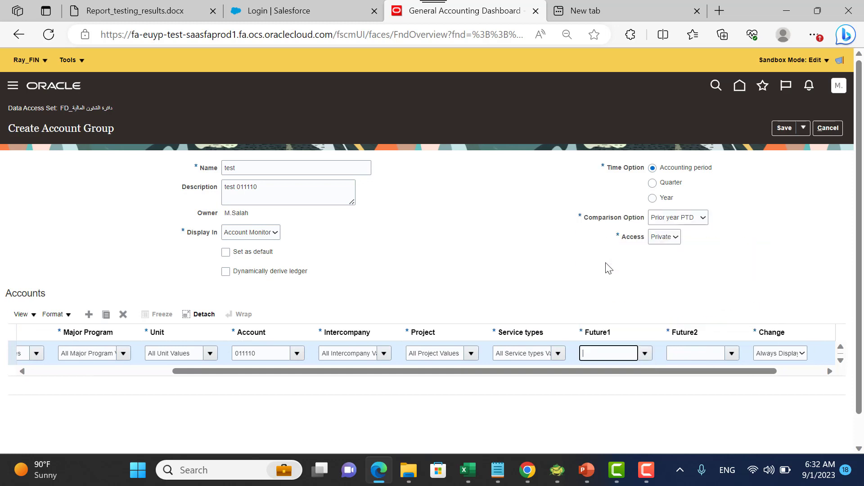
{"action": "left_click", "coordinate": [734, 354]}
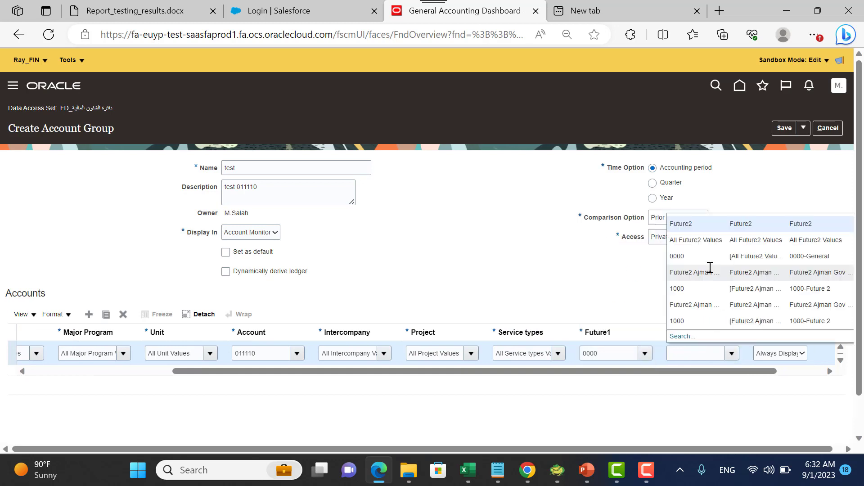
{"action": "left_click", "coordinate": [688, 256]}
- Review the available Change conditions for the account row and the display options of the Accounts table
{"action": "left_click", "coordinate": [801, 353]}
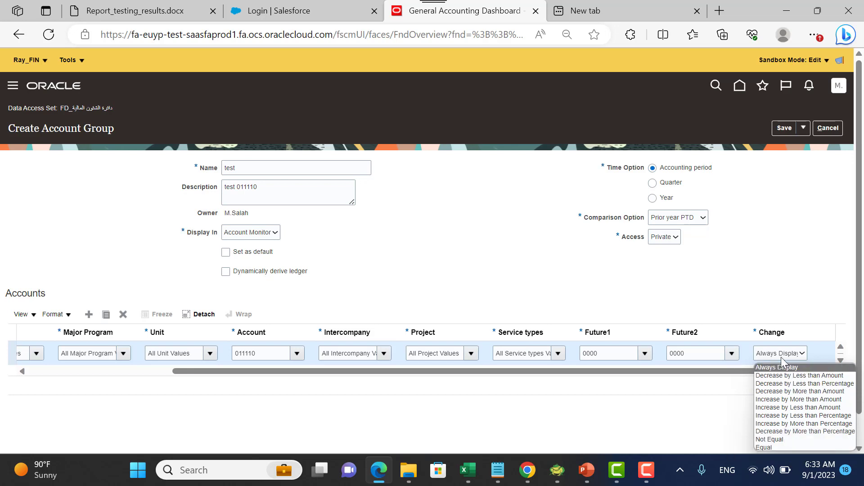
{"action": "left_click", "coordinate": [788, 293]}
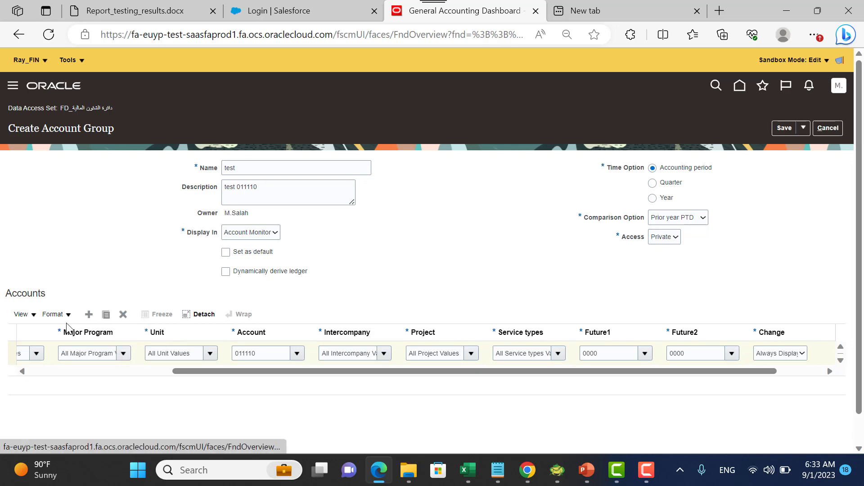
{"action": "left_click", "coordinate": [32, 322]}
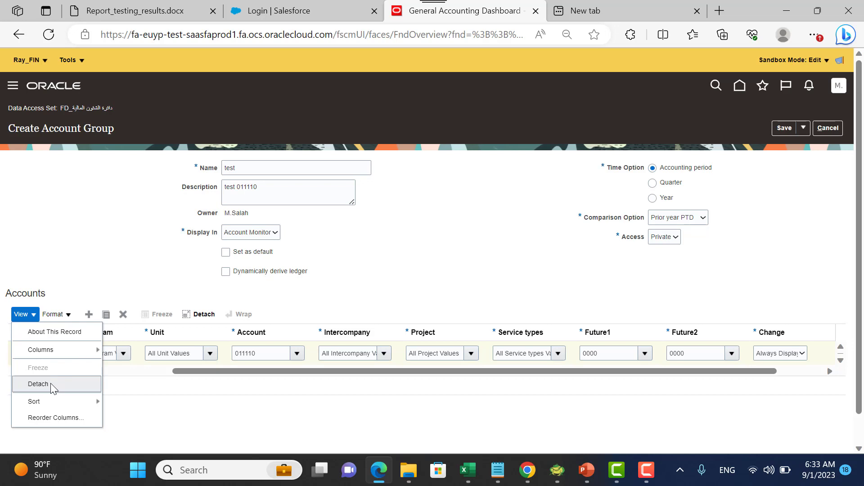
{"action": "left_click", "coordinate": [111, 256]}
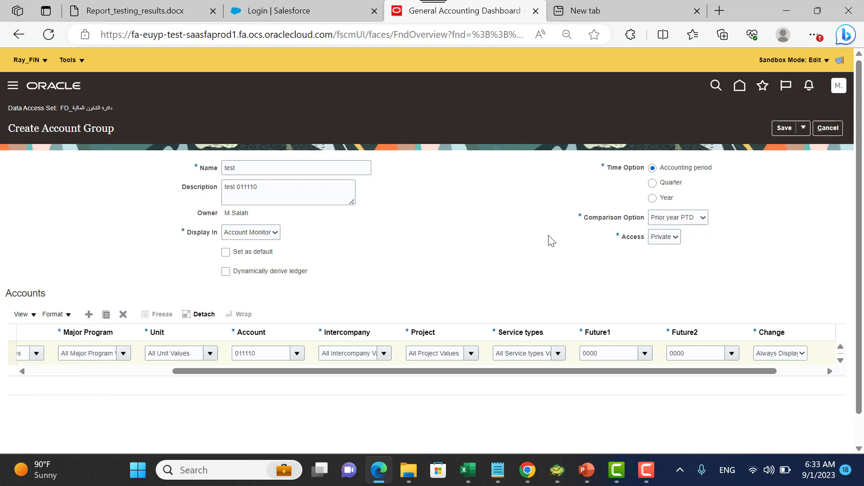
- Save the account group and close it to return to the General Accounting Dashboard
{"action": "left_click", "coordinate": [785, 128]}
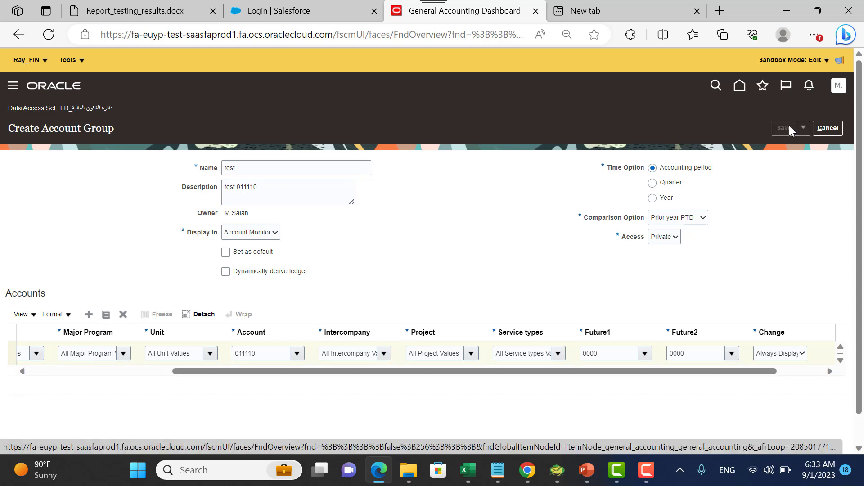
{"action": "left_click", "coordinate": [803, 127]}
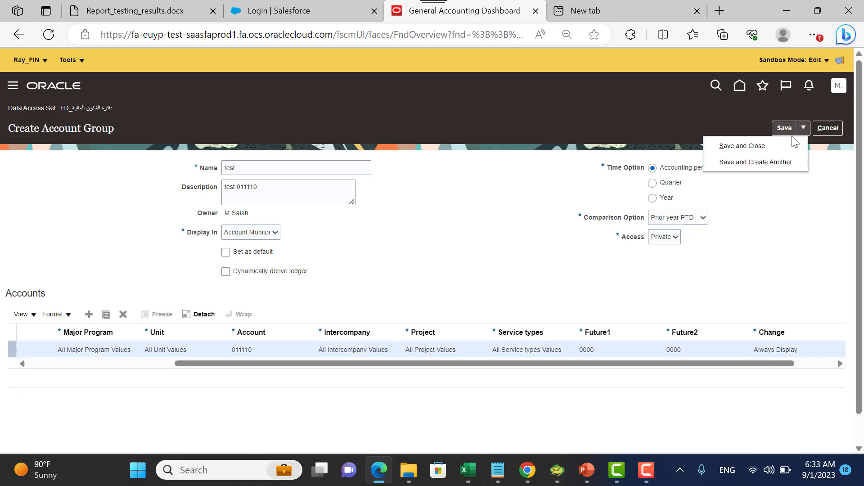
{"action": "left_click", "coordinate": [751, 146]}
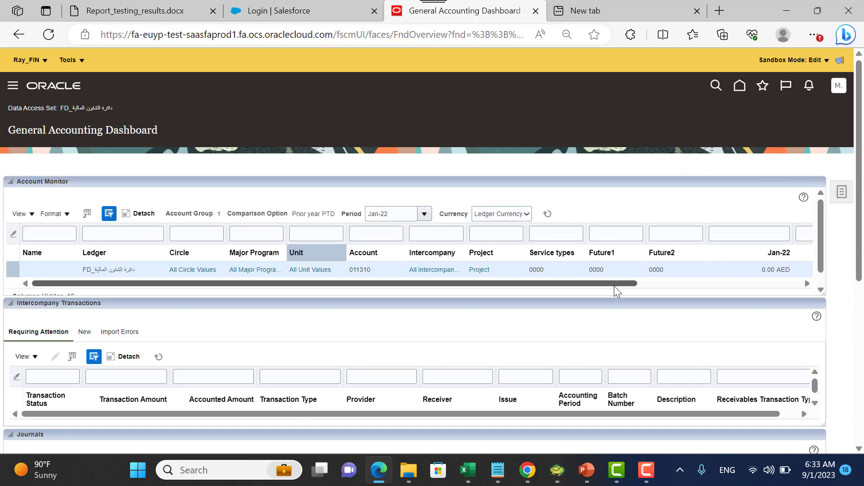
- Switch the Account Monitor to the account group named test
{"action": "left_click_drag", "start_coordinate": [614, 284], "coordinate": [489, 287]}
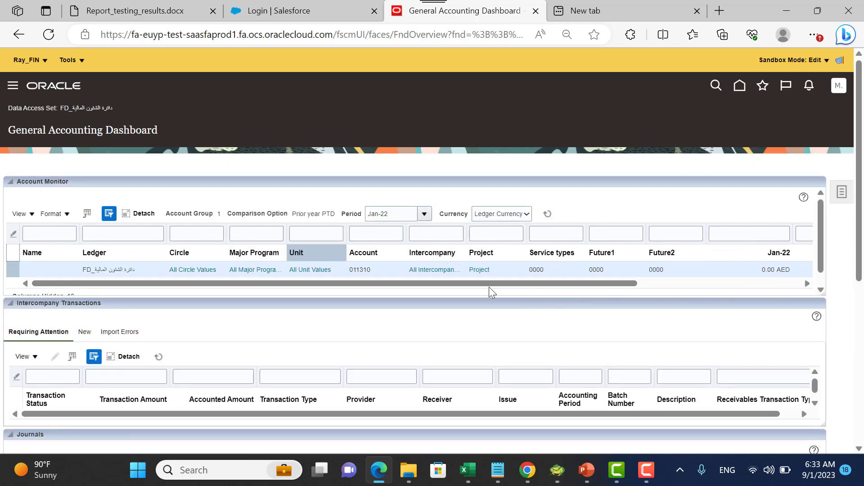
{"action": "scroll", "coordinate": [135, 234], "scroll_direction": "down", "scroll_amount": 1}
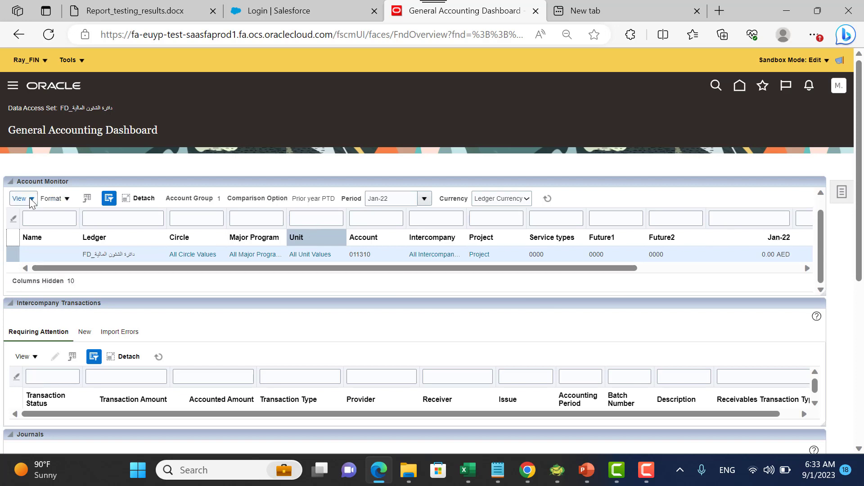
{"action": "left_click", "coordinate": [19, 198]}
{"action": "mouse_move", "coordinate": [53, 220]}
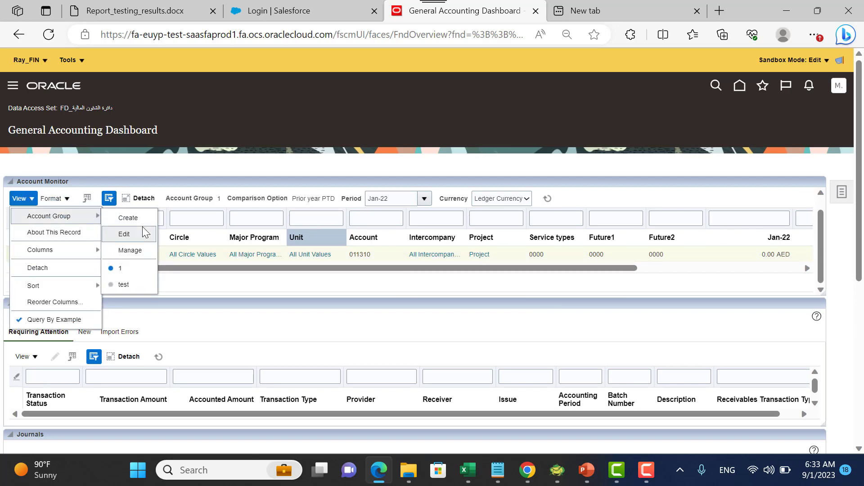
{"action": "left_click", "coordinate": [128, 287]}
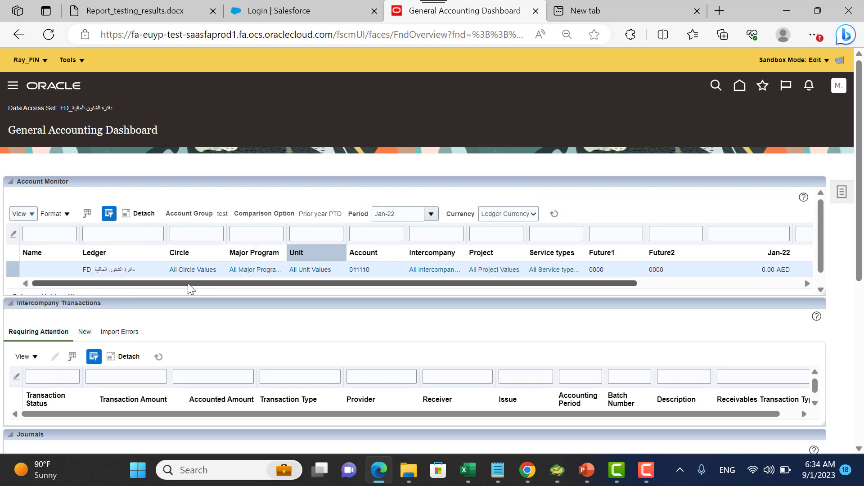
- Set the Account Monitor's period to Aug-23 for the test account group
{"action": "left_click_drag", "start_coordinate": [188, 283], "coordinate": [502, 270]}
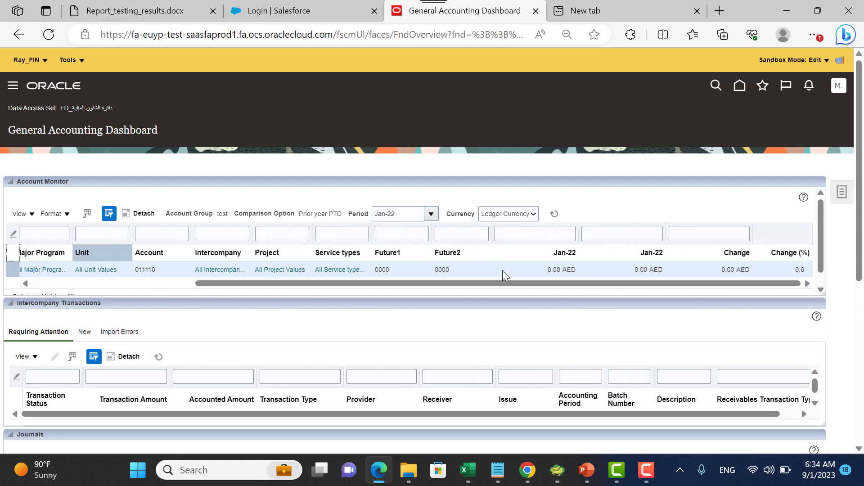
{"action": "left_click", "coordinate": [428, 215]}
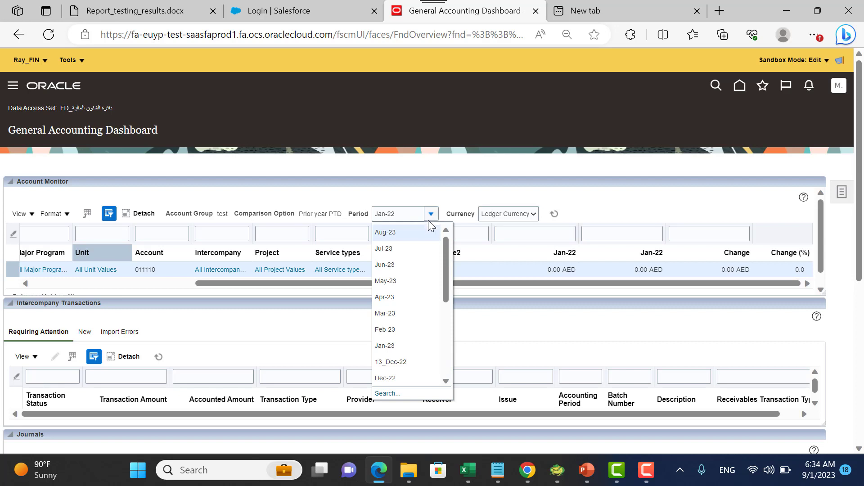
{"action": "left_click", "coordinate": [405, 237]}
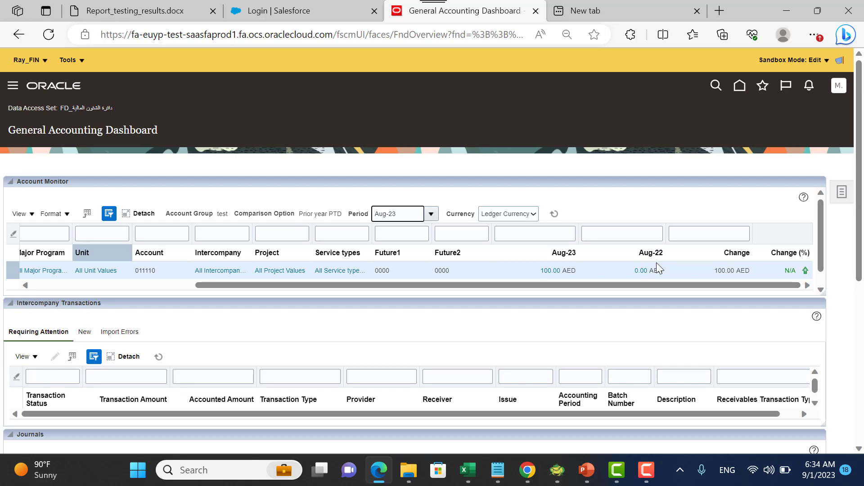
- Drill into account 011110's Aug-23 balance and examine its beginning balance, period activity and ending balance
{"action": "left_click", "coordinate": [550, 273]}
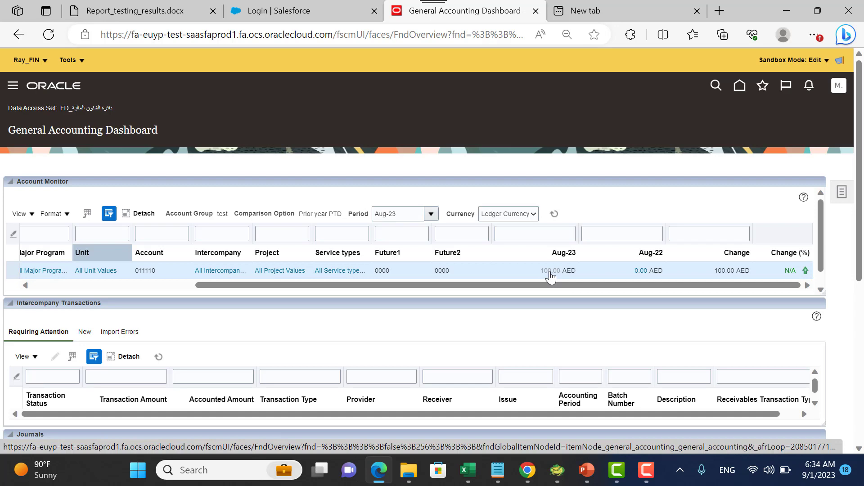
{"action": "scroll", "coordinate": [638, 225], "scroll_direction": "down", "scroll_amount": 1}
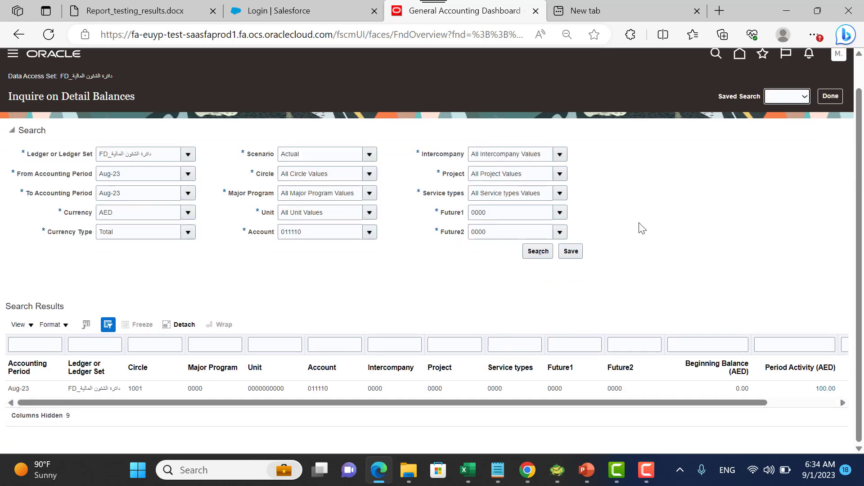
{"action": "scroll", "coordinate": [816, 421], "scroll_direction": "right", "scroll_amount": 3}
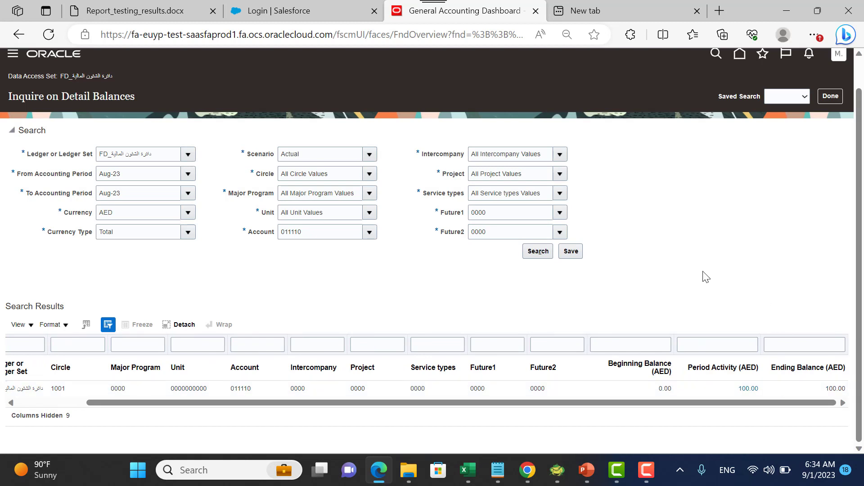
- Drill through the period activity to the subledger lines of the Aug-23 Purchase Invoices journal, and return to the General Accounting Dashboard
{"action": "left_click", "coordinate": [744, 390]}
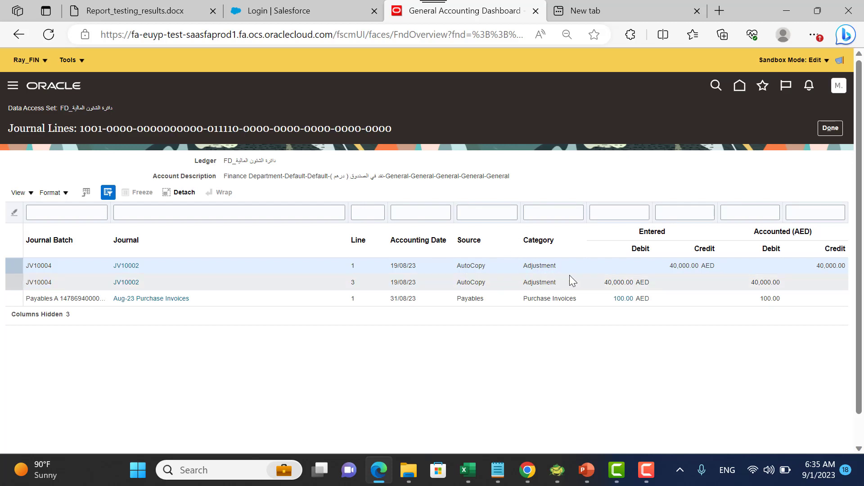
{"action": "left_click", "coordinate": [620, 301]}
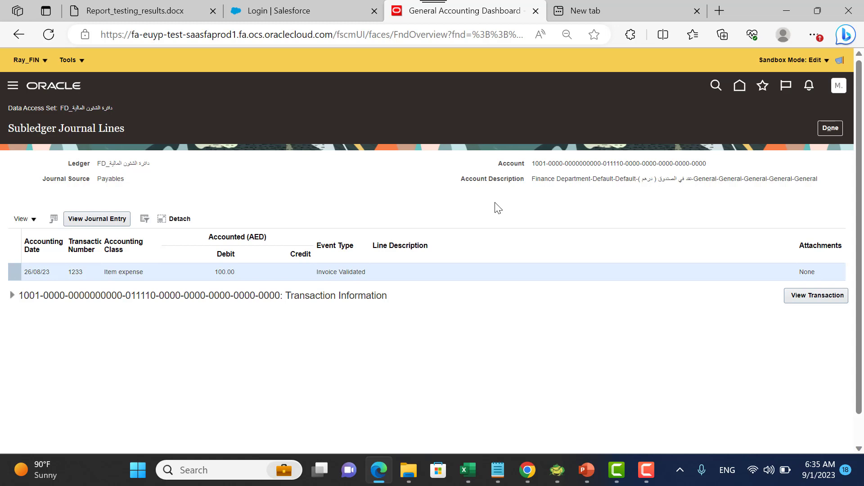
{"action": "left_click", "coordinate": [829, 127]}
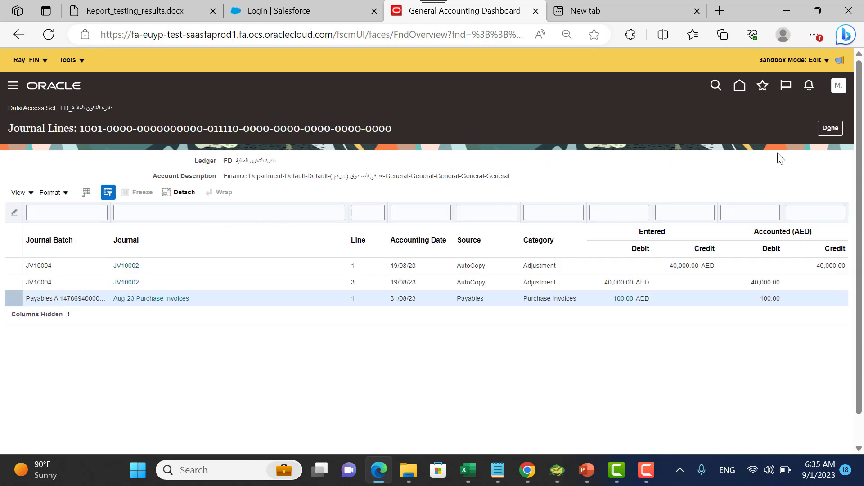
{"action": "left_click", "coordinate": [838, 131]}
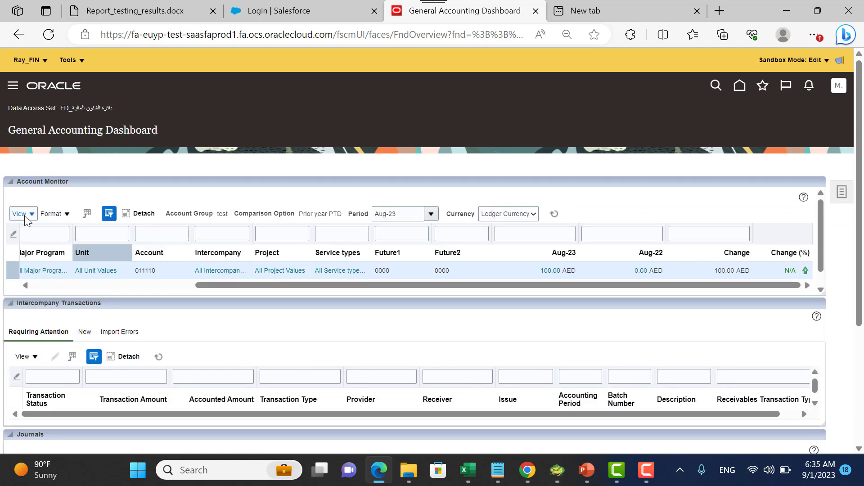
- Open the test account group for editing, review its Comparison Option and Access choices, and save and close it
{"action": "left_click", "coordinate": [25, 217]}
{"action": "mouse_move", "coordinate": [58, 235]}
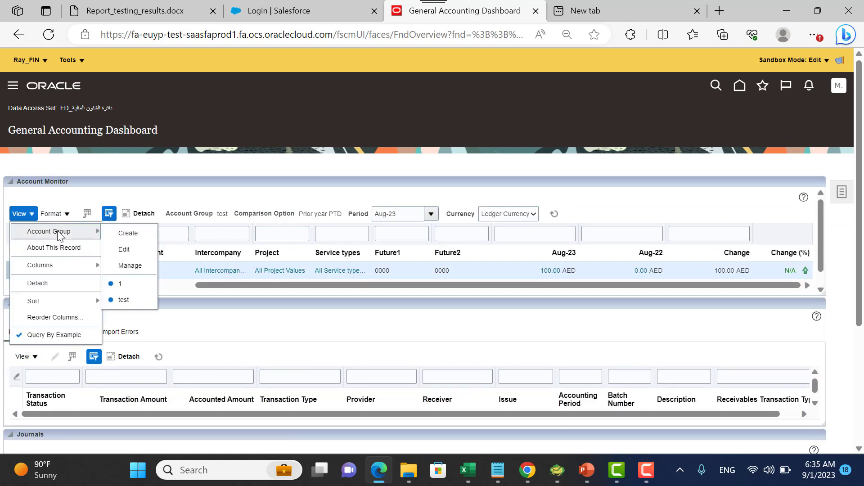
{"action": "left_click", "coordinate": [137, 250]}
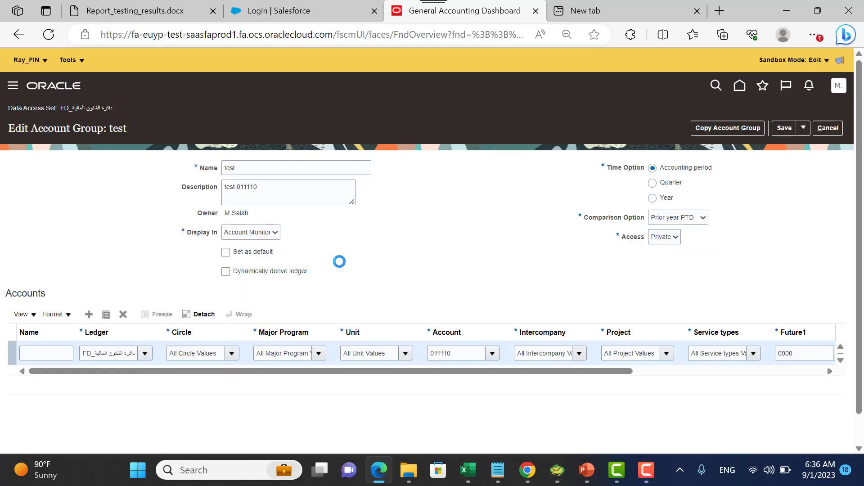
{"action": "scroll", "coordinate": [406, 315], "scroll_direction": "down", "scroll_amount": 1}
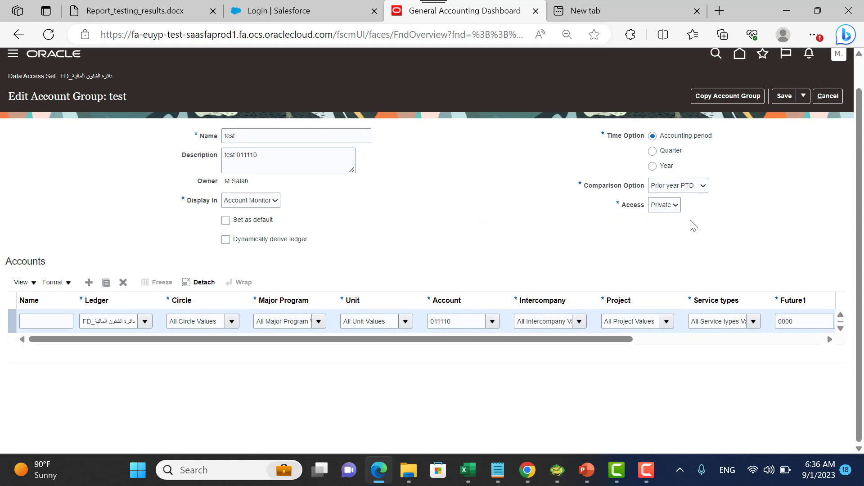
{"action": "left_click", "coordinate": [686, 189]}
{"action": "left_click", "coordinate": [747, 206]}
{"action": "left_click", "coordinate": [659, 206]}
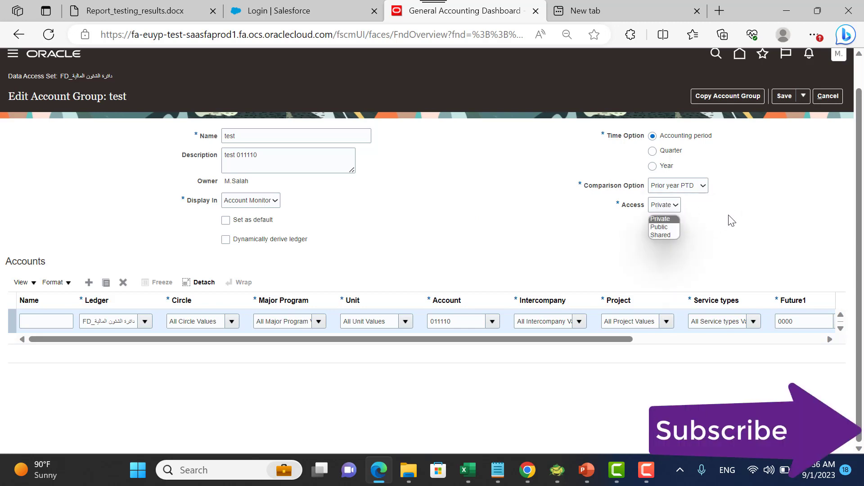
{"action": "left_click", "coordinate": [750, 206]}
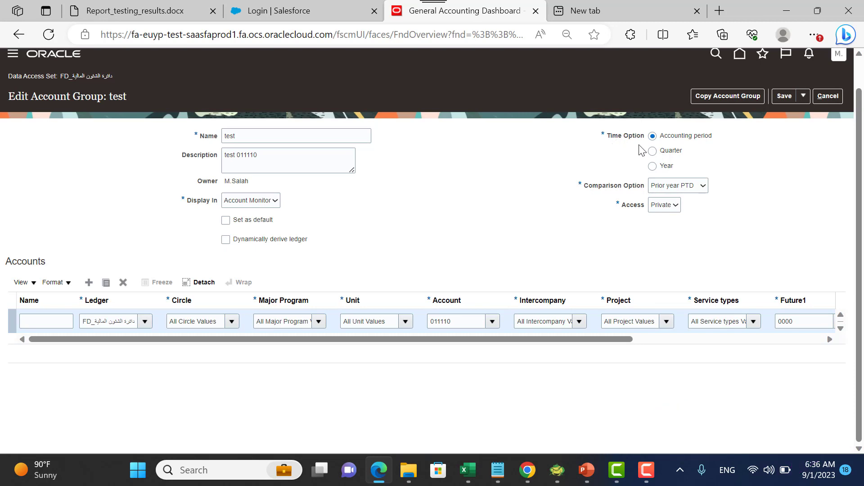
{"action": "left_click", "coordinate": [803, 98]}
{"action": "left_click", "coordinate": [776, 108]}
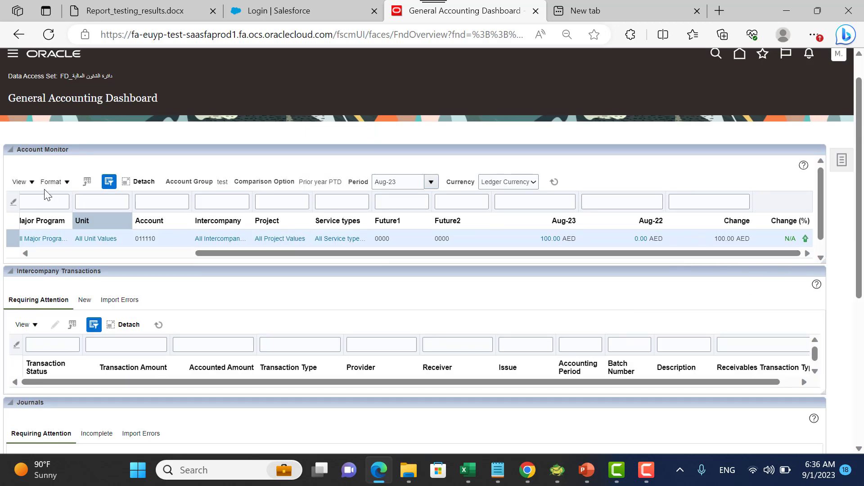
- Detach the Account Monitor table to view it enlarged
{"action": "left_click", "coordinate": [21, 182]}
{"action": "mouse_move", "coordinate": [32, 200]}
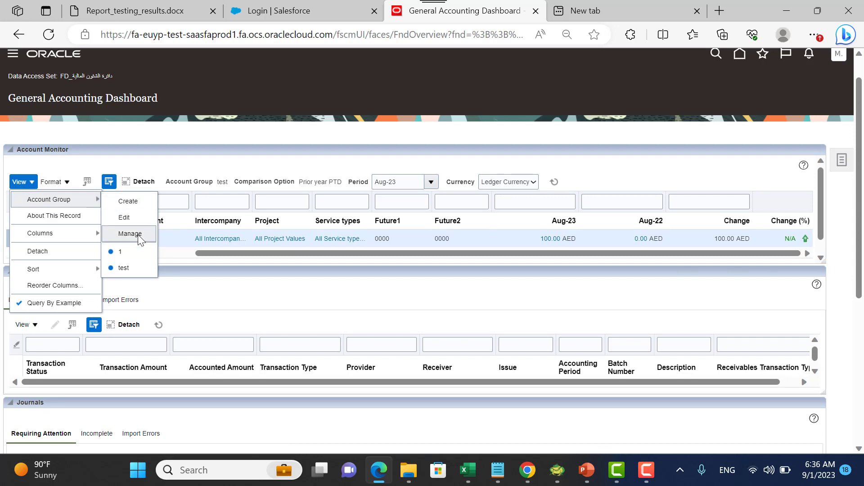
{"action": "left_click", "coordinate": [38, 251]}
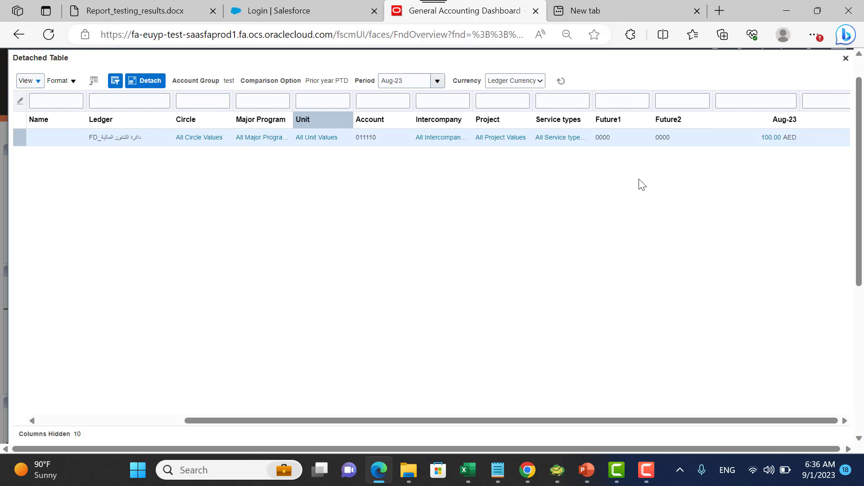
{"action": "key", "text": "alt+Tab"}
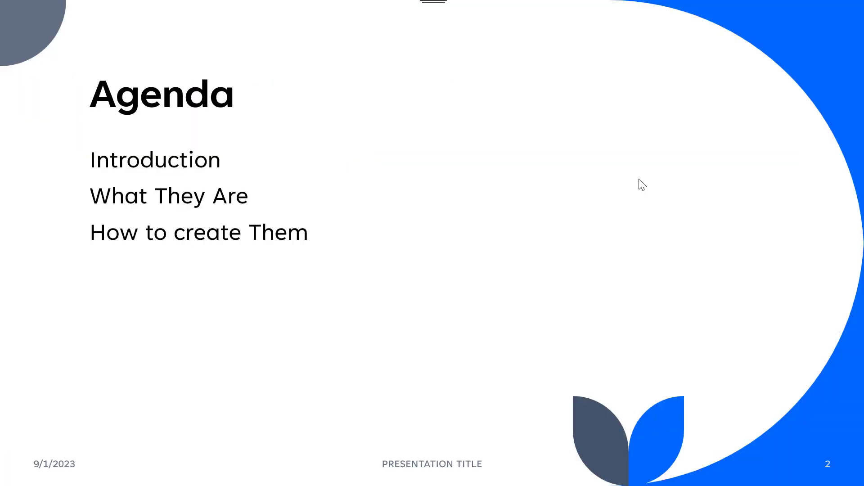
{"action": "key", "text": "Right"}
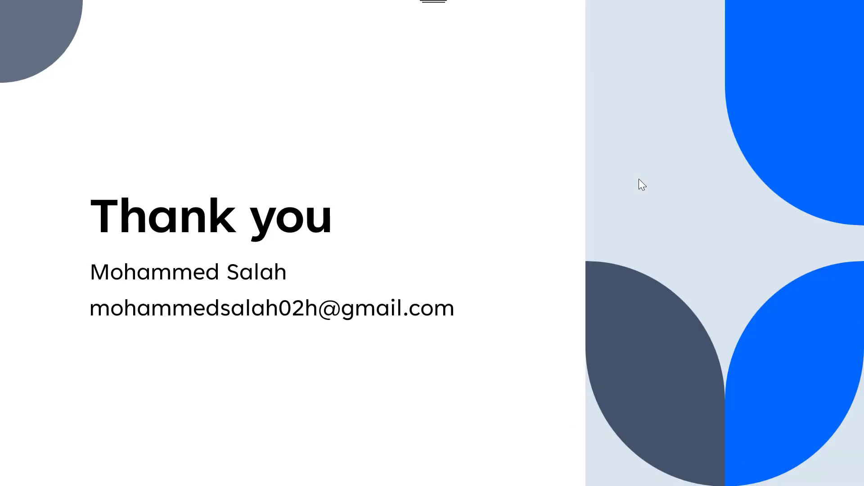